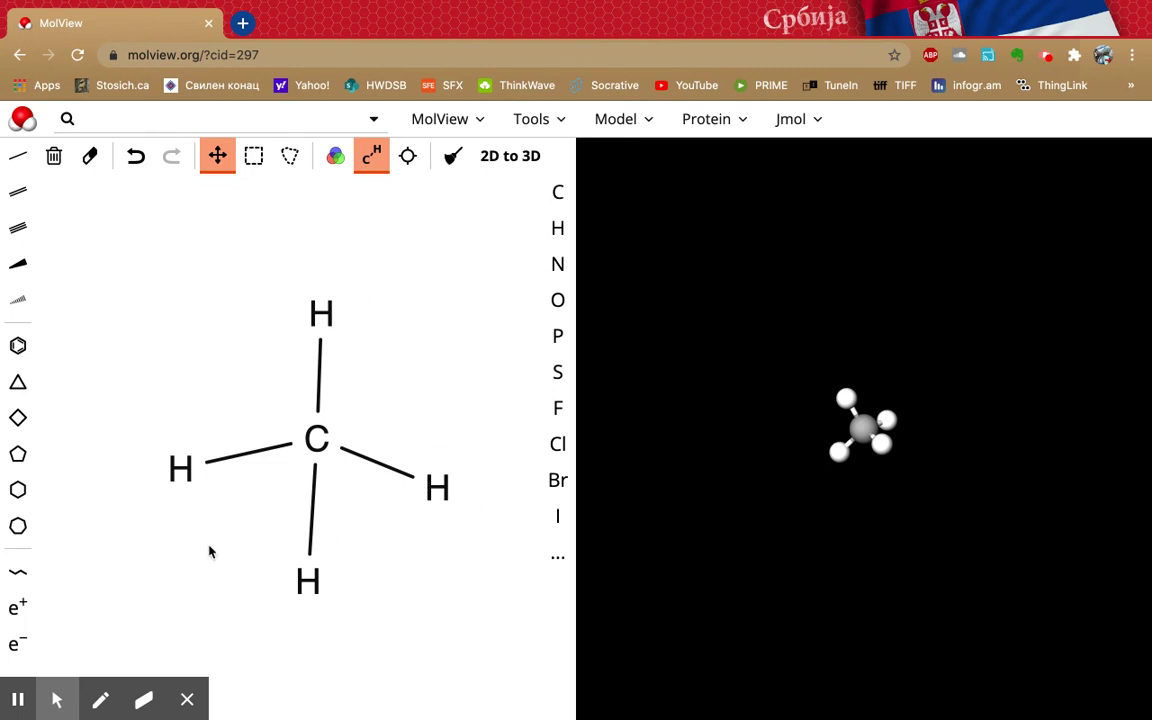
- Rotate the 3D ball-and-stick methane model to view it from another angle
{"action": "mouse_move", "coordinate": [175, 675]}
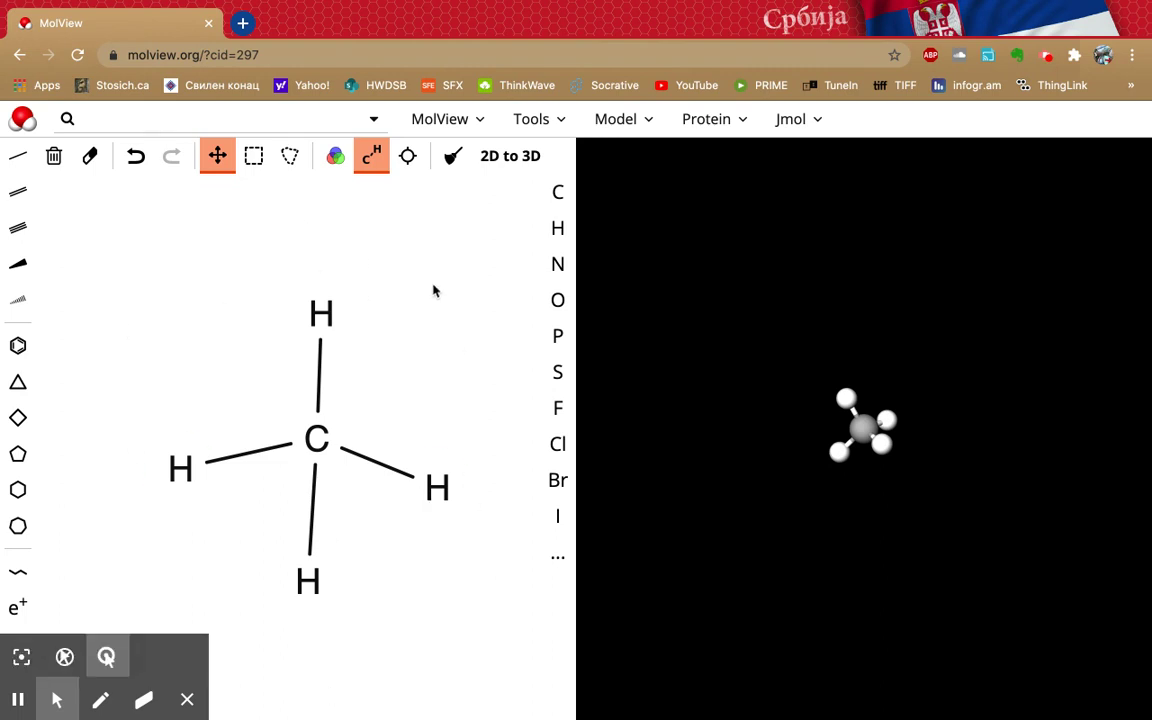
{"action": "left_click", "coordinate": [887, 397]}
{"action": "left_click_drag", "start_coordinate": [887, 397], "coordinate": [724, 469]}
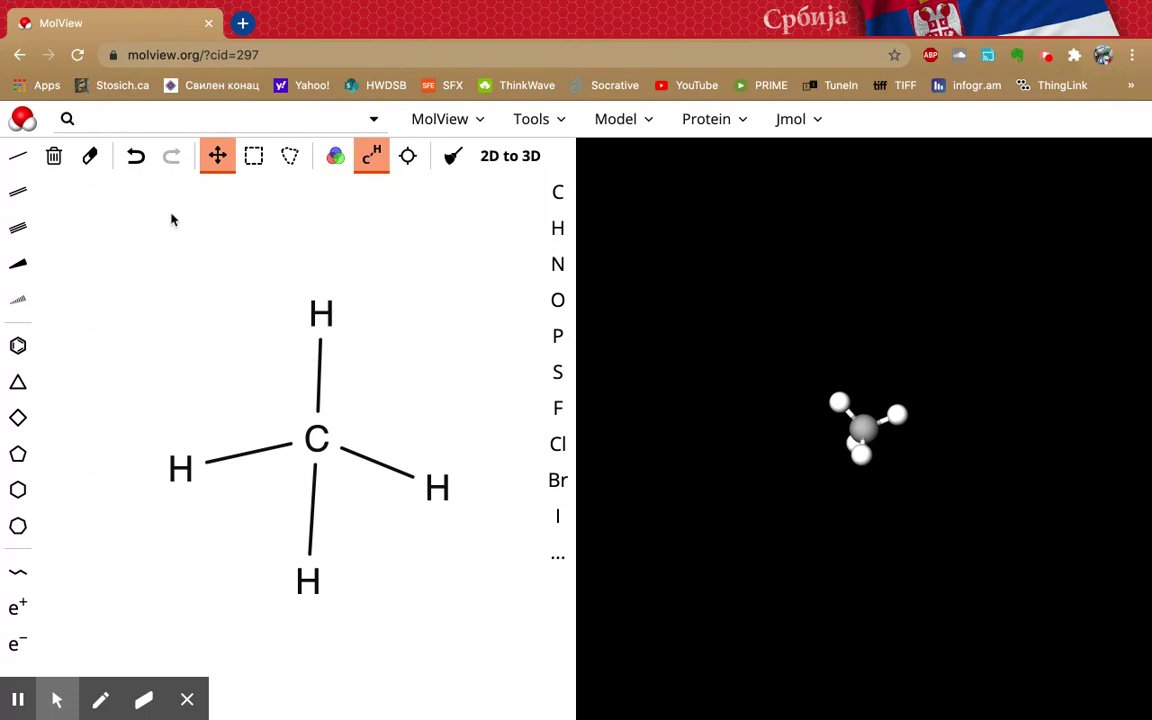
- Clear the methane structure from the 2D sketcher with the trash-can tool
{"action": "left_click", "coordinate": [54, 160]}
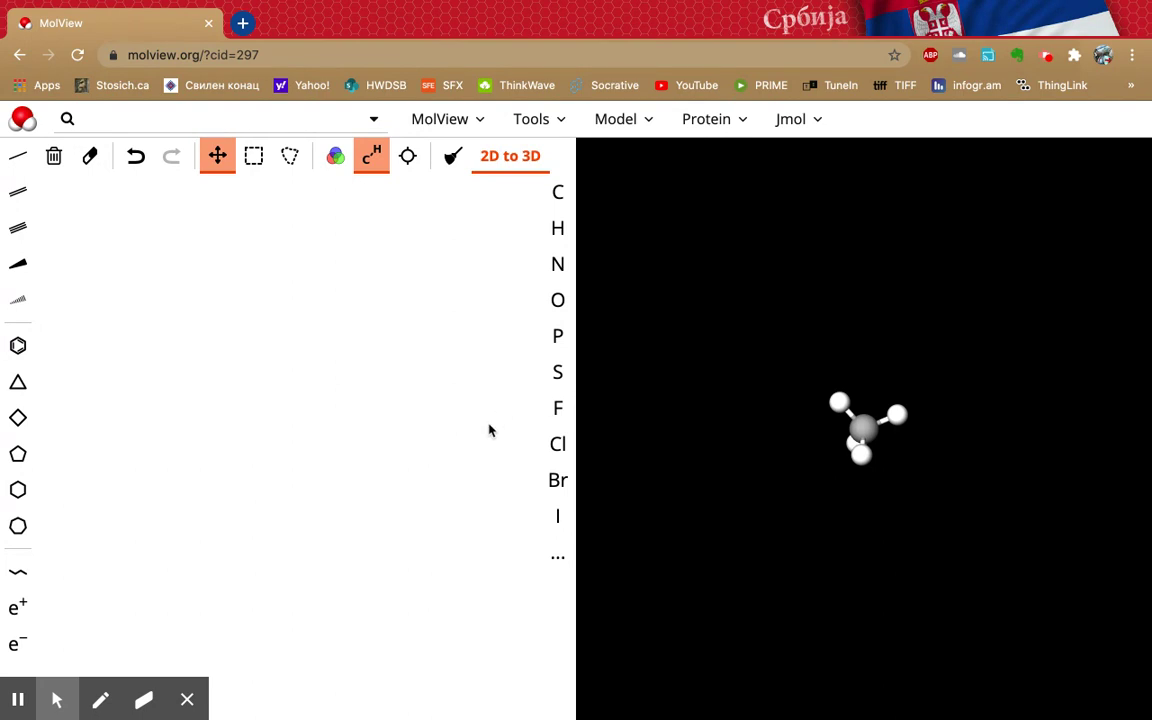
{"action": "left_click", "coordinate": [557, 555]}
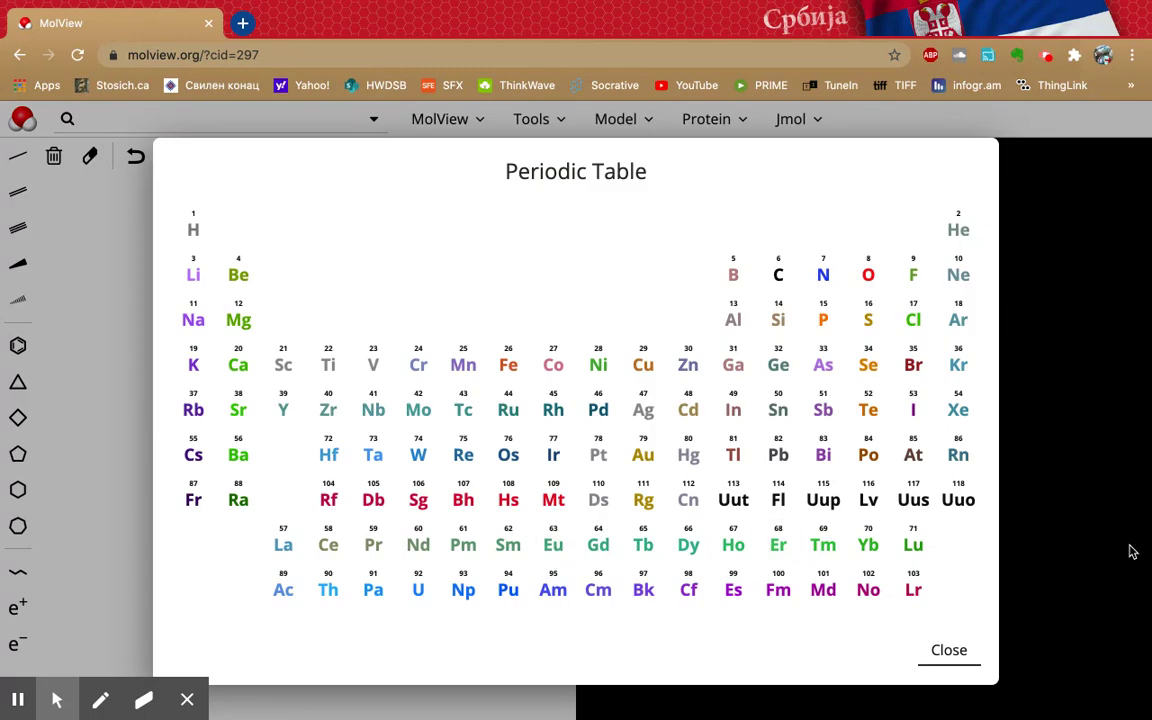
{"action": "left_click", "coordinate": [949, 650]}
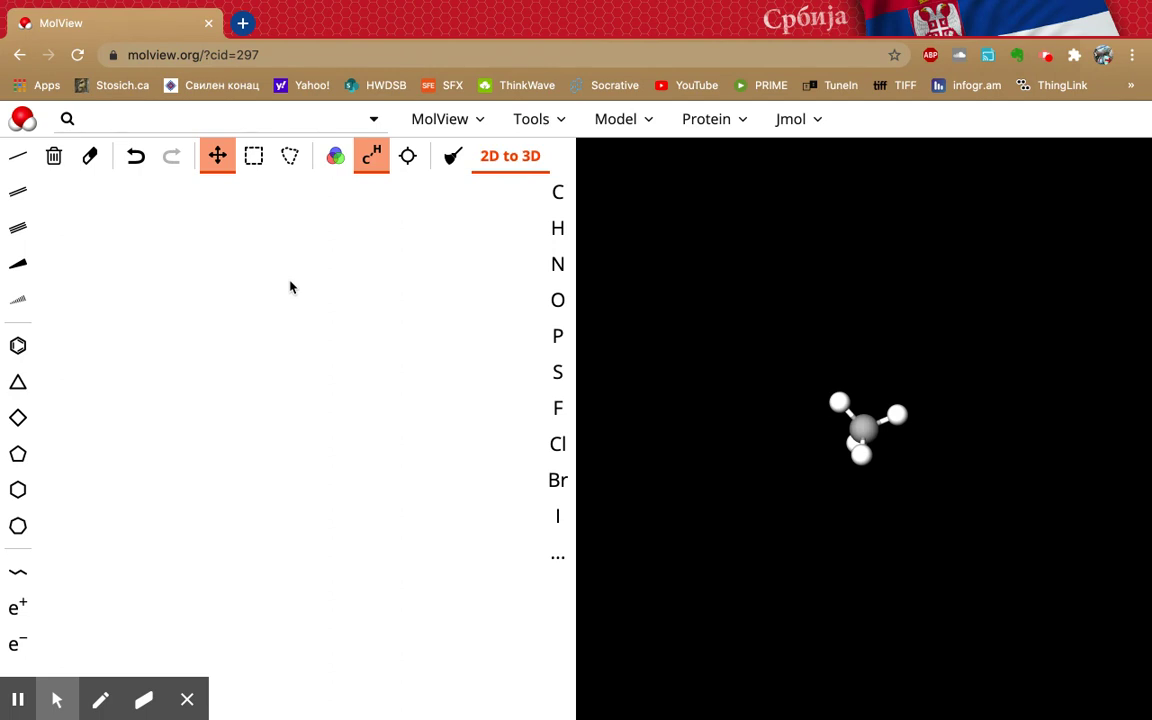
- Place a carbon atom, a nitrogen to its left, and two oxygens to its right
{"action": "left_click", "coordinate": [559, 193]}
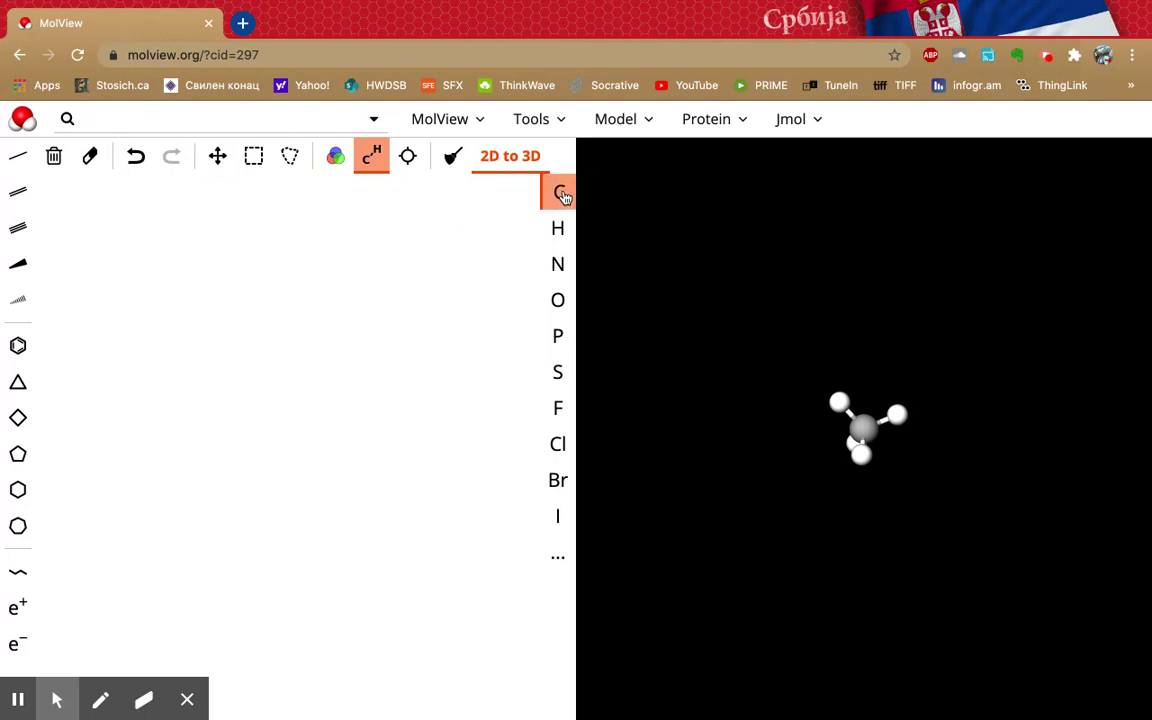
{"action": "left_click", "coordinate": [256, 373]}
{"action": "left_click", "coordinate": [557, 265]}
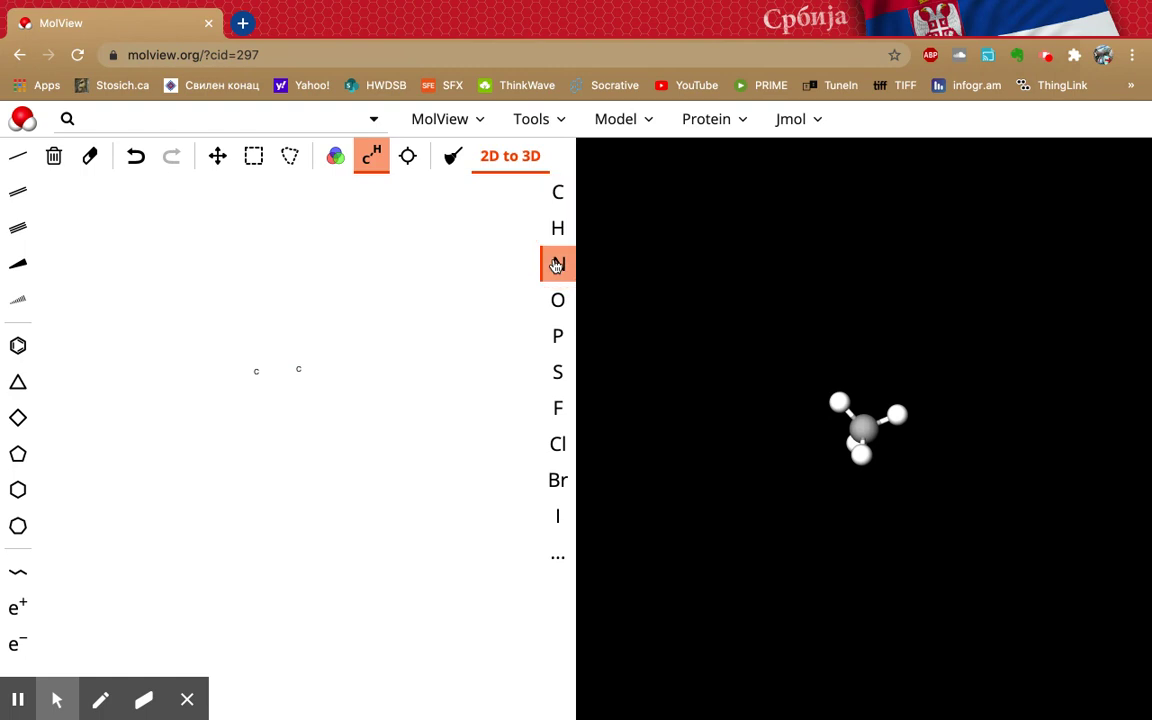
{"action": "left_click", "coordinate": [216, 372]}
{"action": "left_click", "coordinate": [558, 302]}
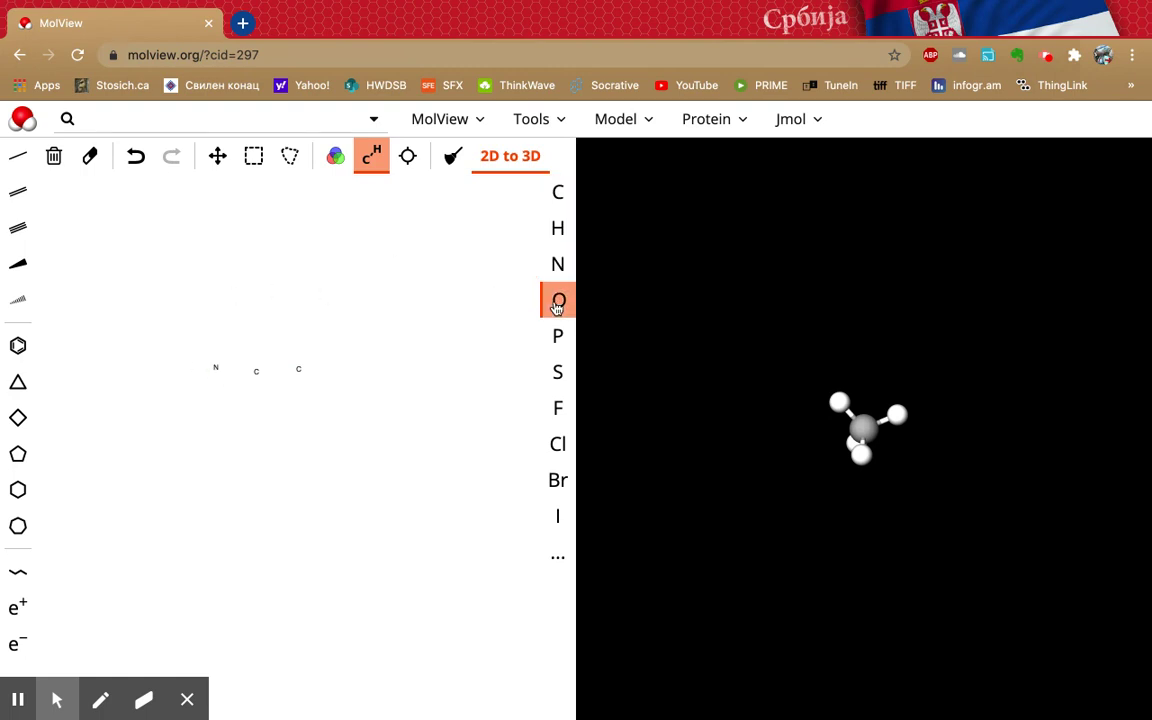
{"action": "left_click", "coordinate": [308, 338]}
{"action": "left_click", "coordinate": [314, 388]}
- Add five hydrogens: two by the nitrogen, two on the central carbon, one by the lower oxygen
{"action": "left_click", "coordinate": [557, 228]}
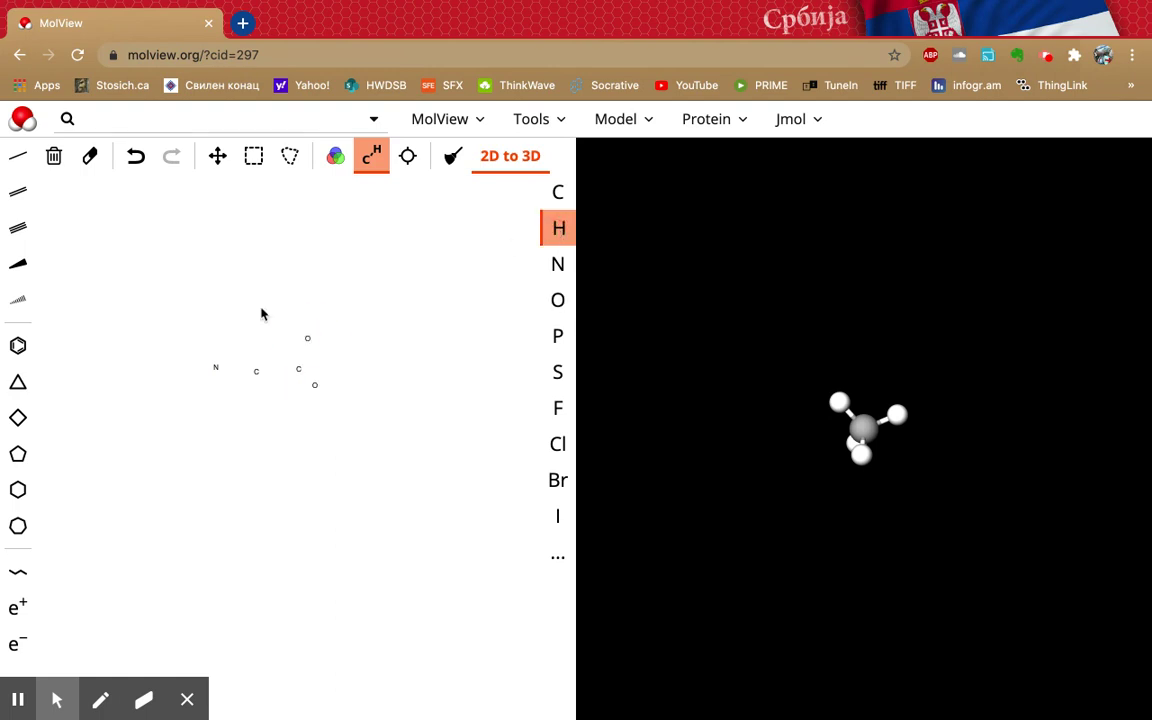
{"action": "left_click", "coordinate": [191, 349]}
{"action": "left_click", "coordinate": [188, 382]}
{"action": "left_click", "coordinate": [255, 399]}
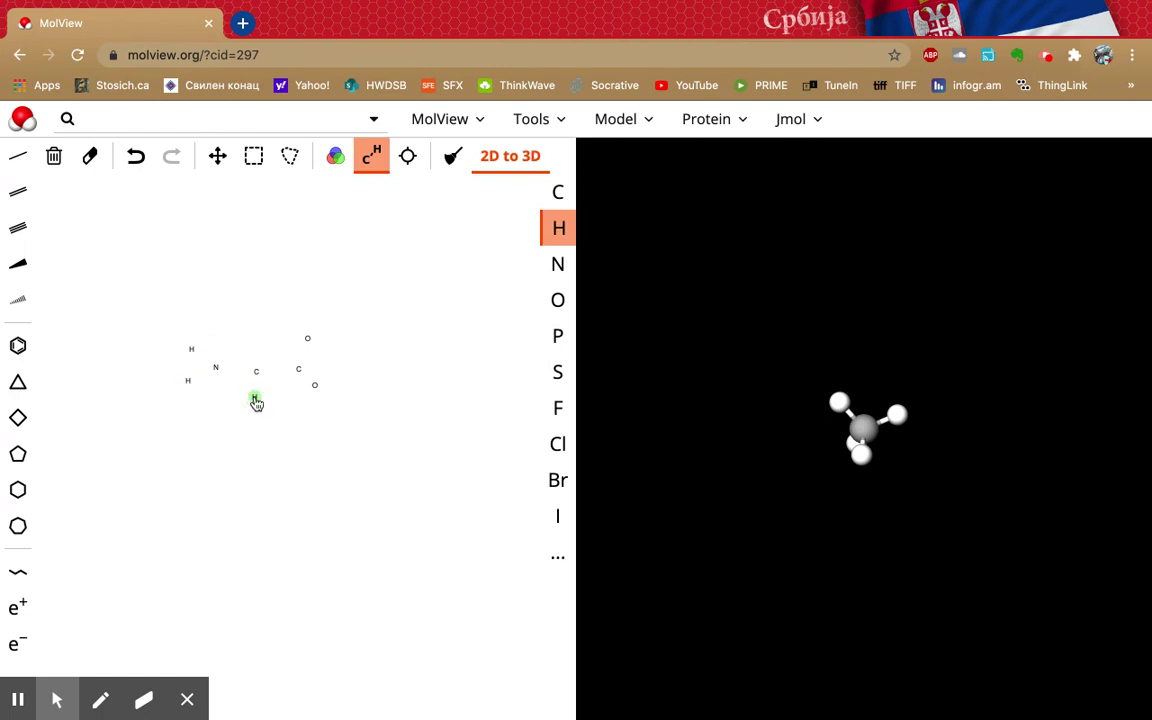
{"action": "left_click", "coordinate": [253, 341]}
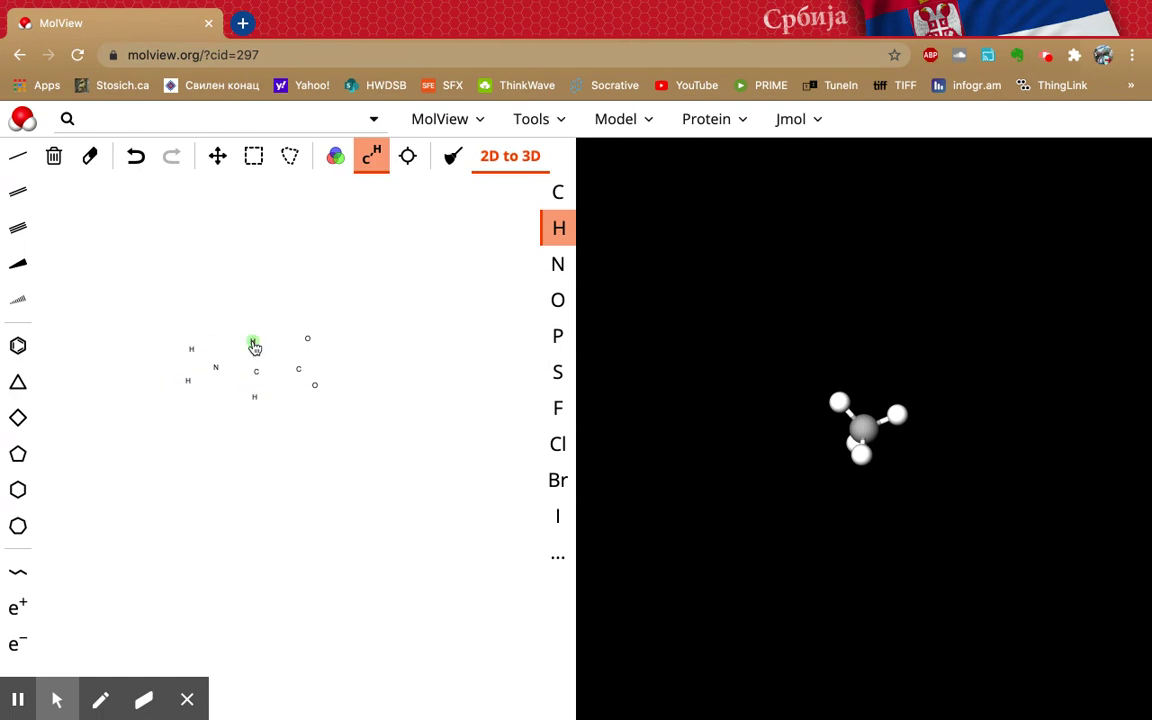
{"action": "left_click", "coordinate": [329, 387]}
- Single-bond the central carbon to nitrogen, hydrogen and carboxyl carbon, and the lower oxygen to its hydrogen
{"action": "left_click", "coordinate": [16, 160]}
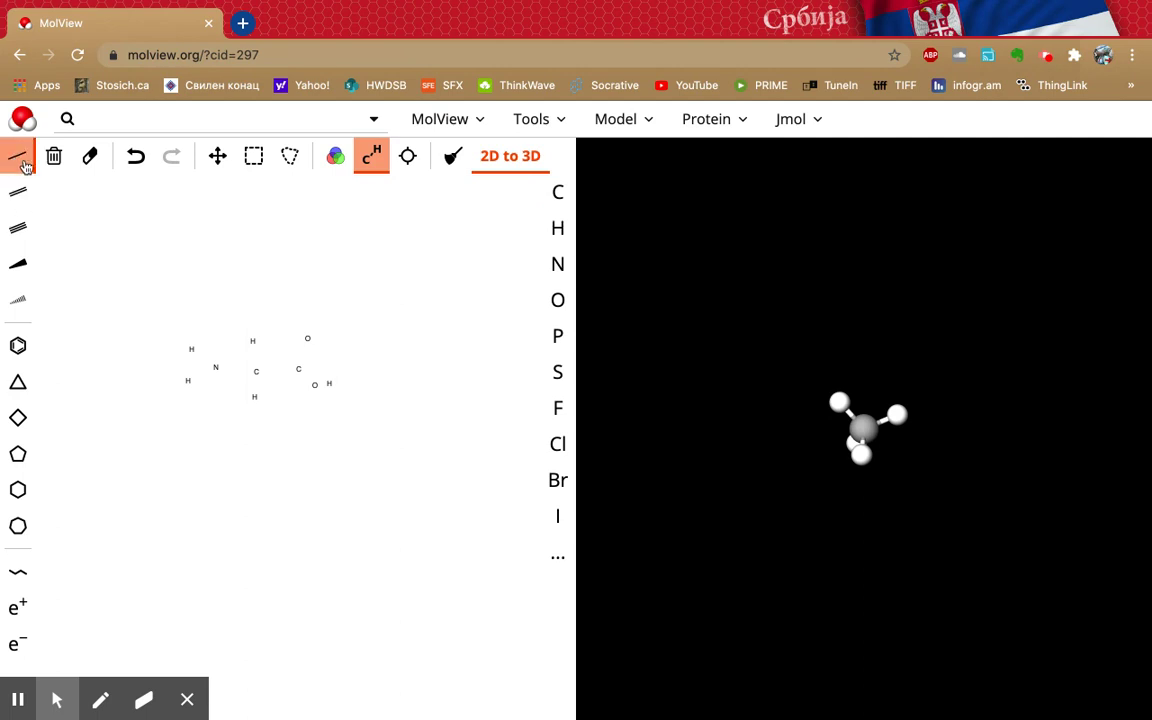
{"action": "mouse_move", "coordinate": [258, 381]}
{"action": "left_mouse_down"}
{"action": "mouse_move", "coordinate": [192, 350]}
{"action": "mouse_move", "coordinate": [218, 368]}
{"action": "mouse_move", "coordinate": [191, 389]}
{"action": "mouse_move", "coordinate": [255, 382]}
{"action": "left_mouse_up"}
{"action": "left_click", "coordinate": [137, 157]}
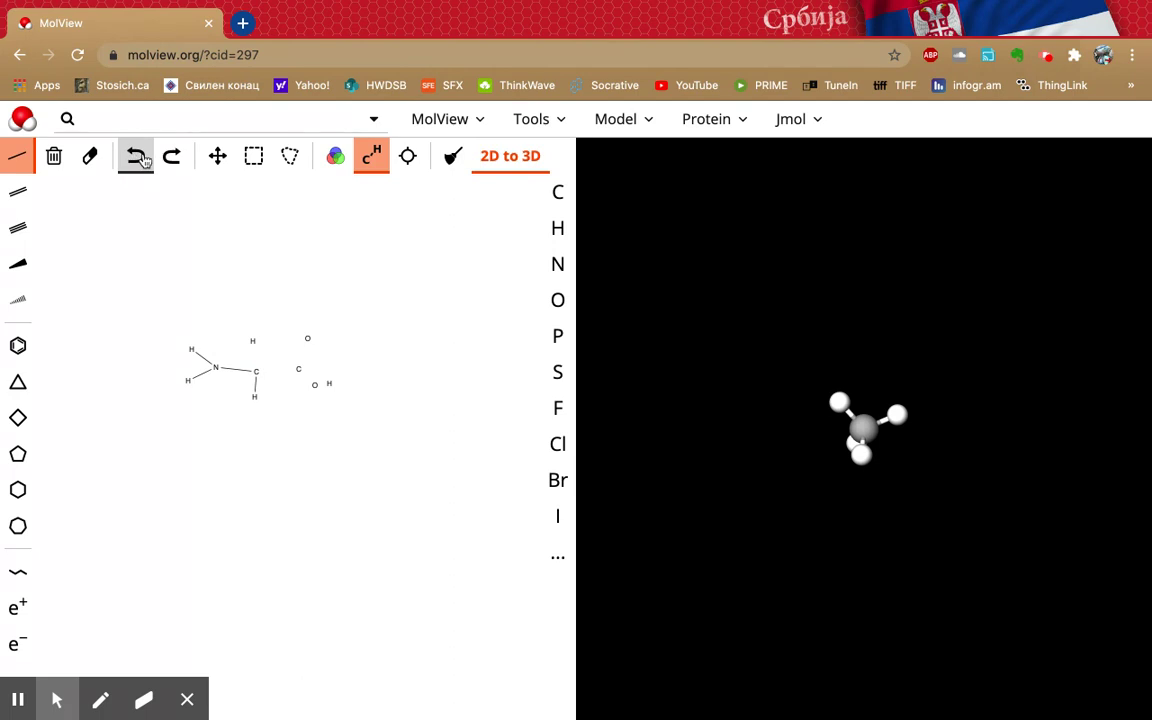
{"action": "left_click", "coordinate": [257, 369]}
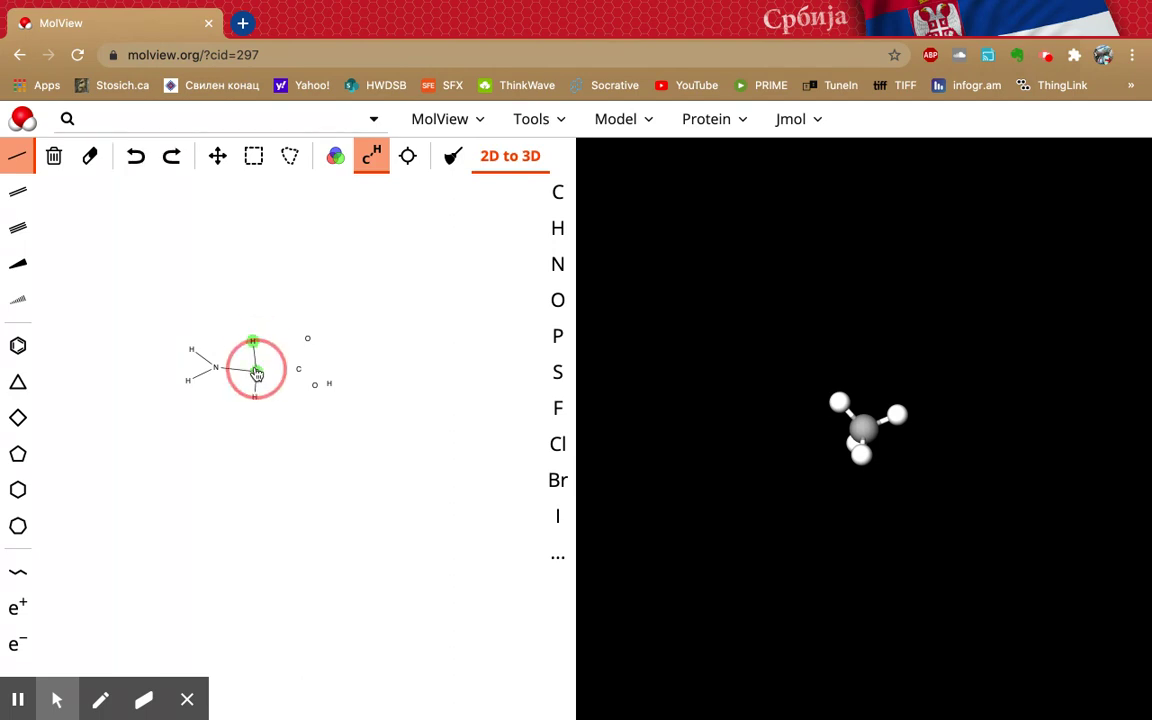
{"action": "left_click_drag", "start_coordinate": [258, 373], "coordinate": [314, 389]}
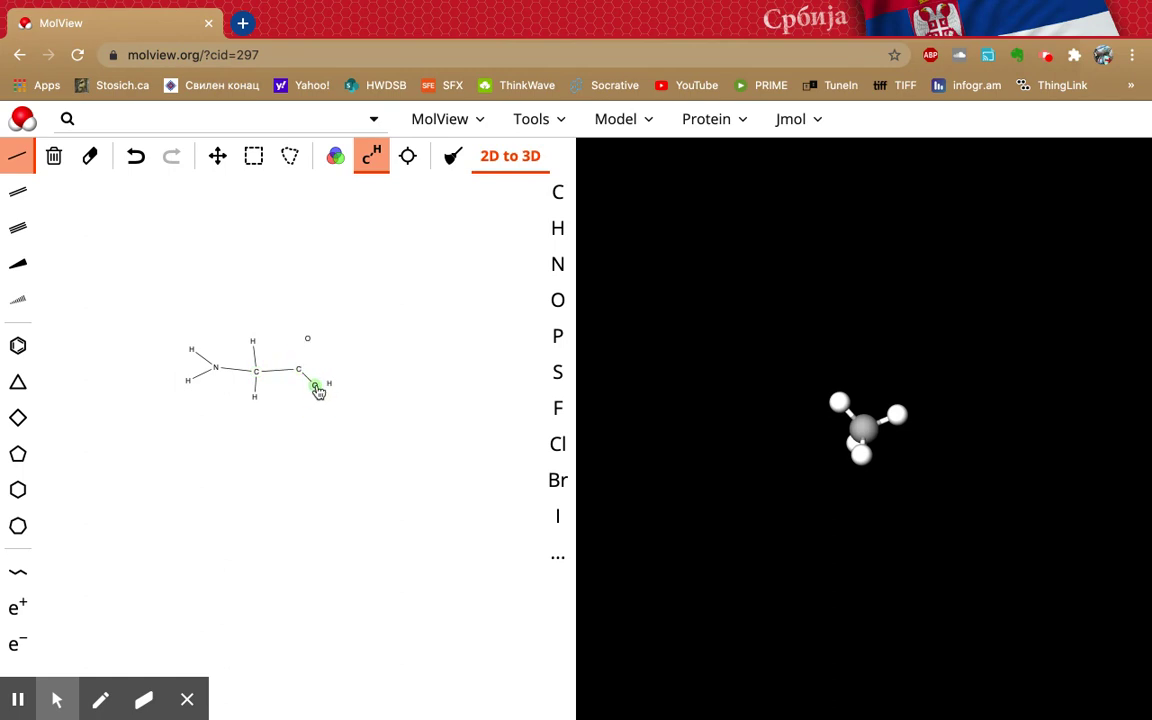
{"action": "left_click", "coordinate": [318, 389]}
- Double-bond the upper oxygen to the carboxyl carbon, then clean up and enlarge the sketch
{"action": "left_click", "coordinate": [29, 199]}
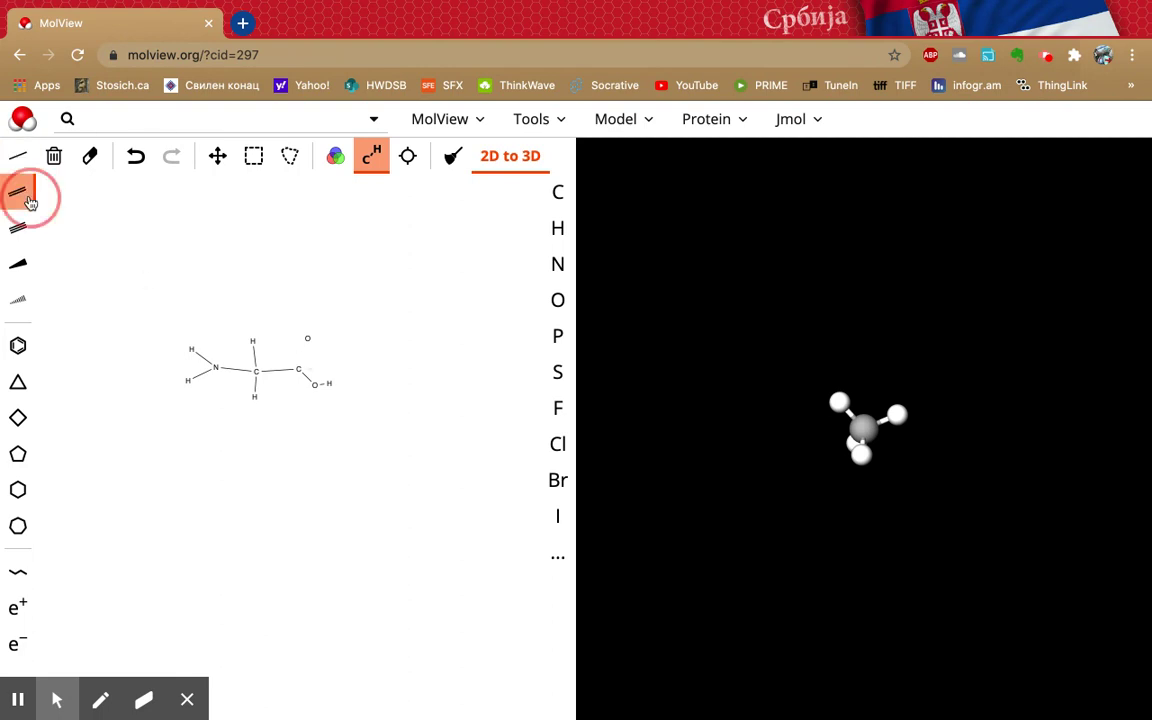
{"action": "left_click_drag", "start_coordinate": [308, 340], "coordinate": [302, 370]}
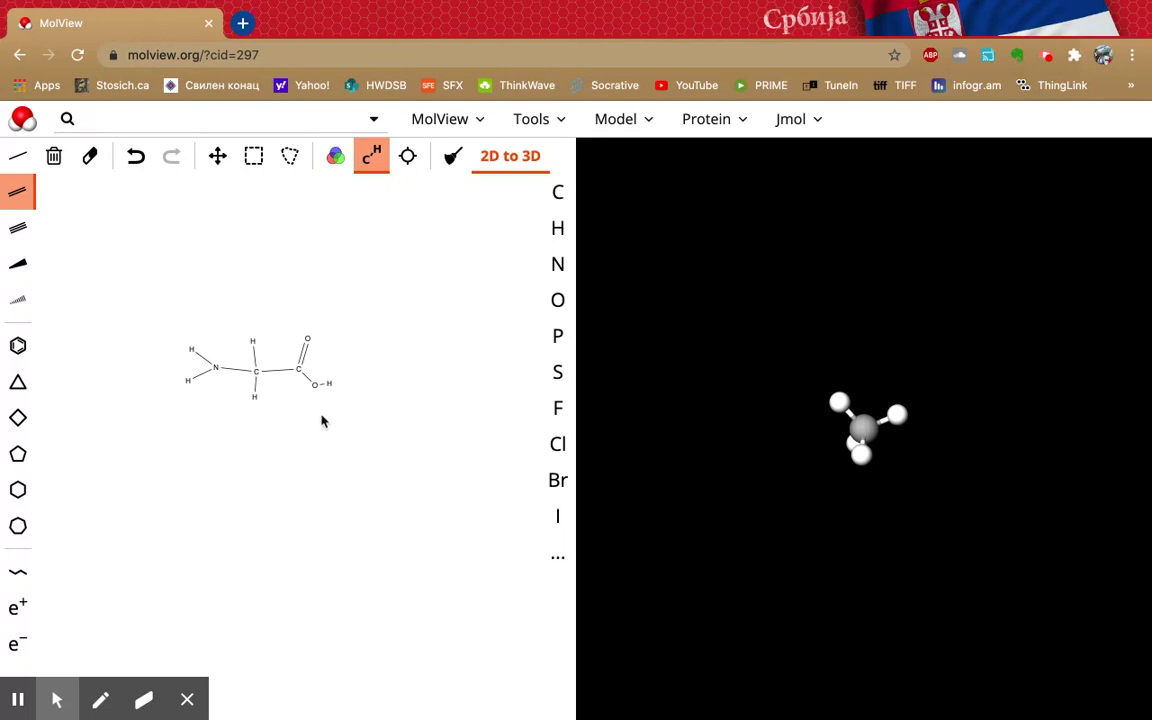
{"action": "left_click", "coordinate": [410, 163]}
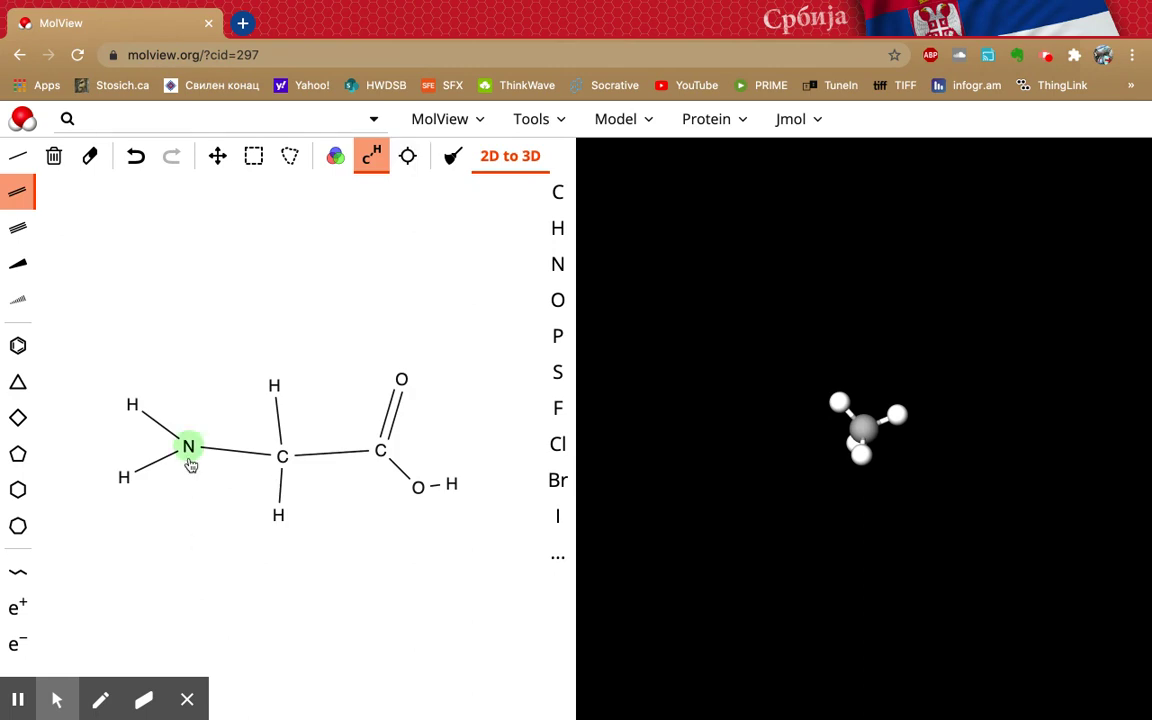
- Shift the glycine sketch up, move the nitrogen right, and adjust the top and bottom hydrogens
{"action": "left_click", "coordinate": [222, 162]}
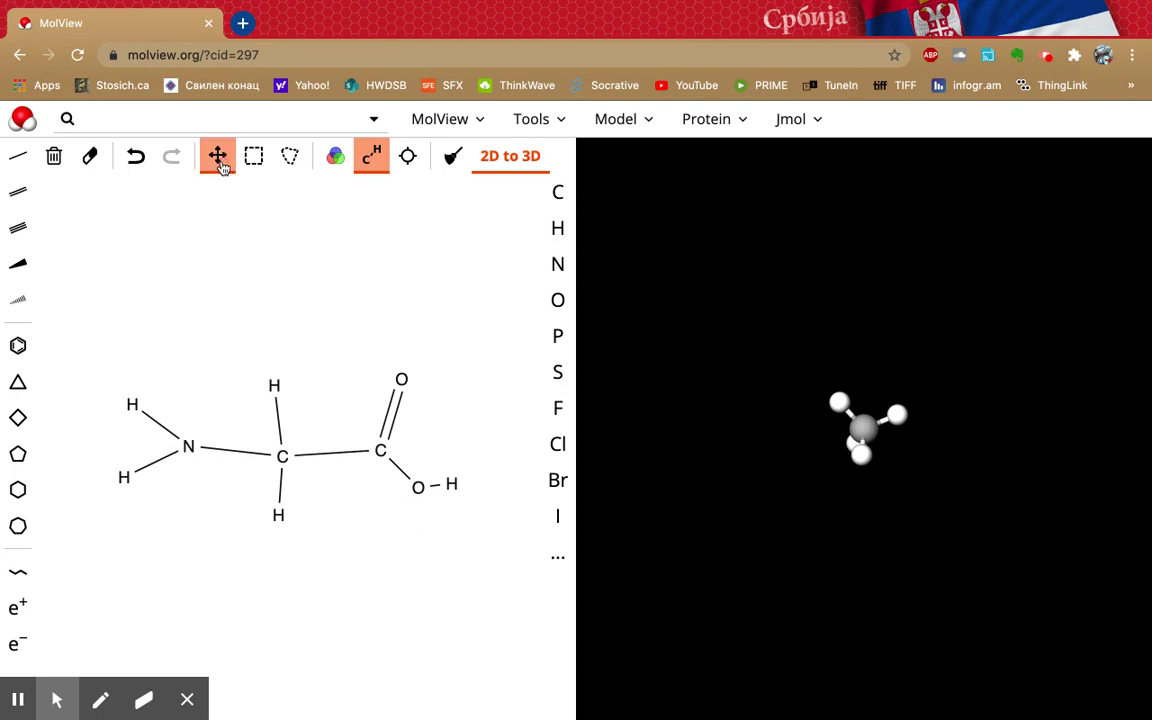
{"action": "left_click_drag", "start_coordinate": [234, 405], "coordinate": [242, 342]}
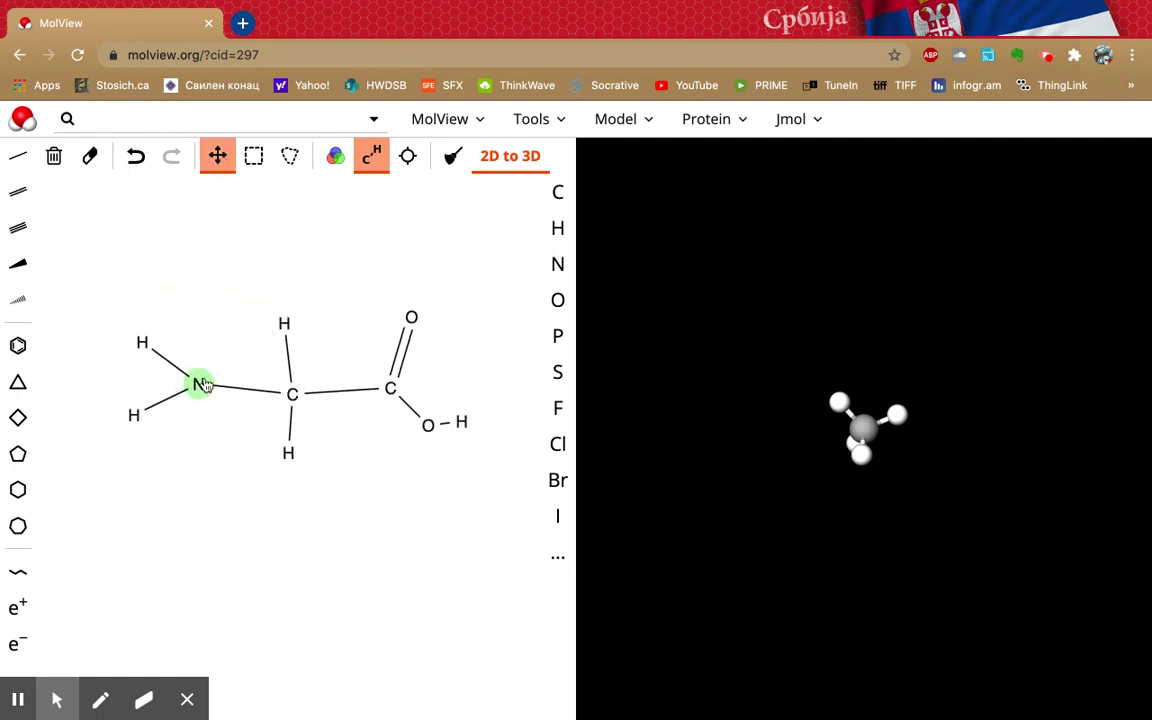
{"action": "left_click_drag", "start_coordinate": [199, 386], "coordinate": [222, 394]}
{"action": "left_click", "coordinate": [285, 325]}
{"action": "left_click_drag", "start_coordinate": [285, 325], "coordinate": [291, 341]}
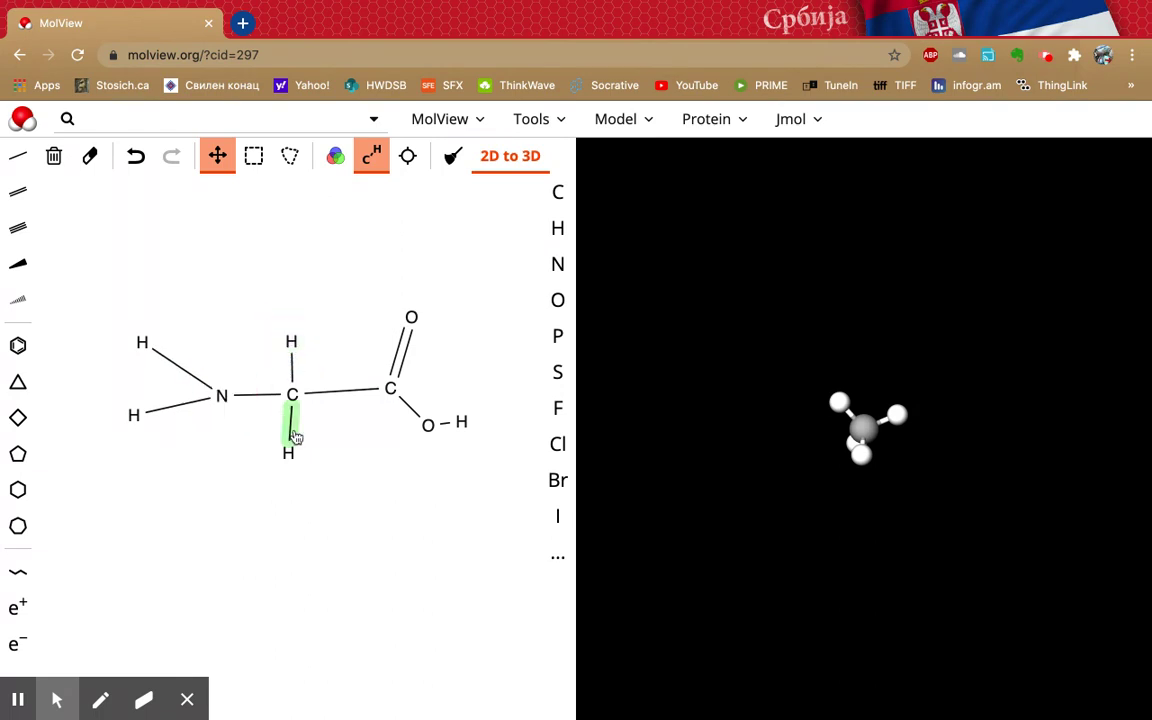
{"action": "left_click_drag", "start_coordinate": [290, 455], "coordinate": [293, 453]}
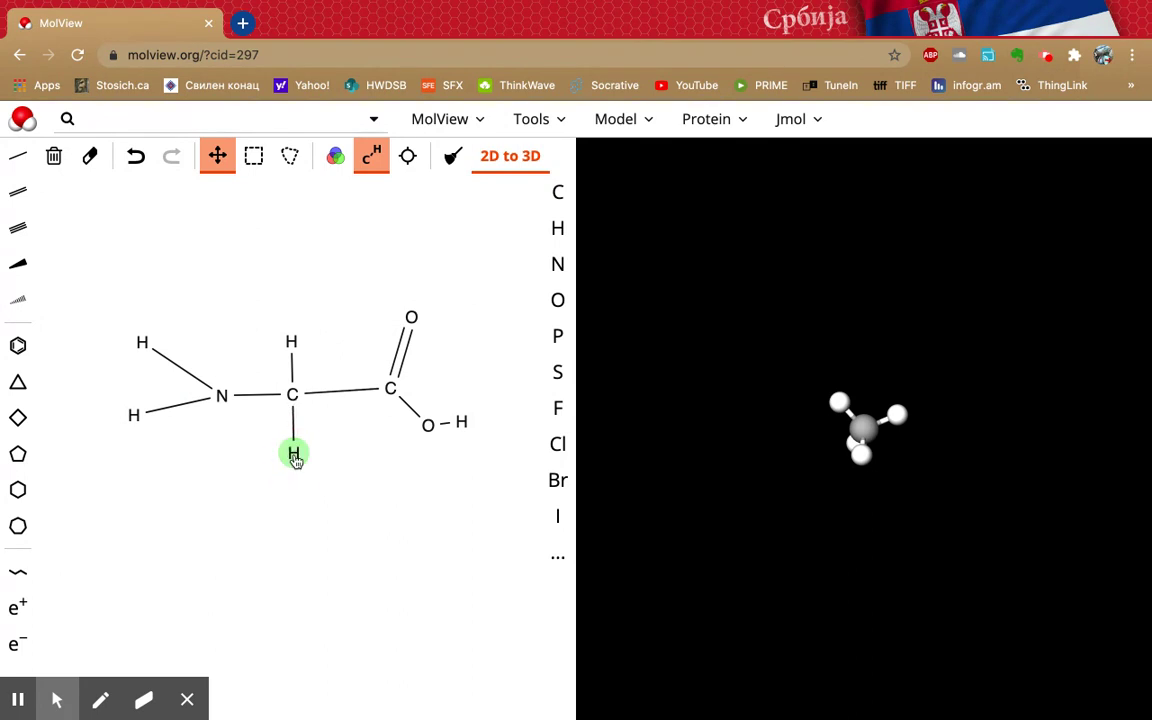
- Move both amine hydrogens closer to nitrogen and nudge the hydroxyl O–H group into place
{"action": "left_click_drag", "start_coordinate": [142, 342], "coordinate": [183, 358]}
{"action": "left_click_drag", "start_coordinate": [134, 414], "coordinate": [177, 428]}
{"action": "left_click_drag", "start_coordinate": [409, 316], "coordinate": [408, 344]}
{"action": "left_click_drag", "start_coordinate": [461, 427], "coordinate": [430, 428]}
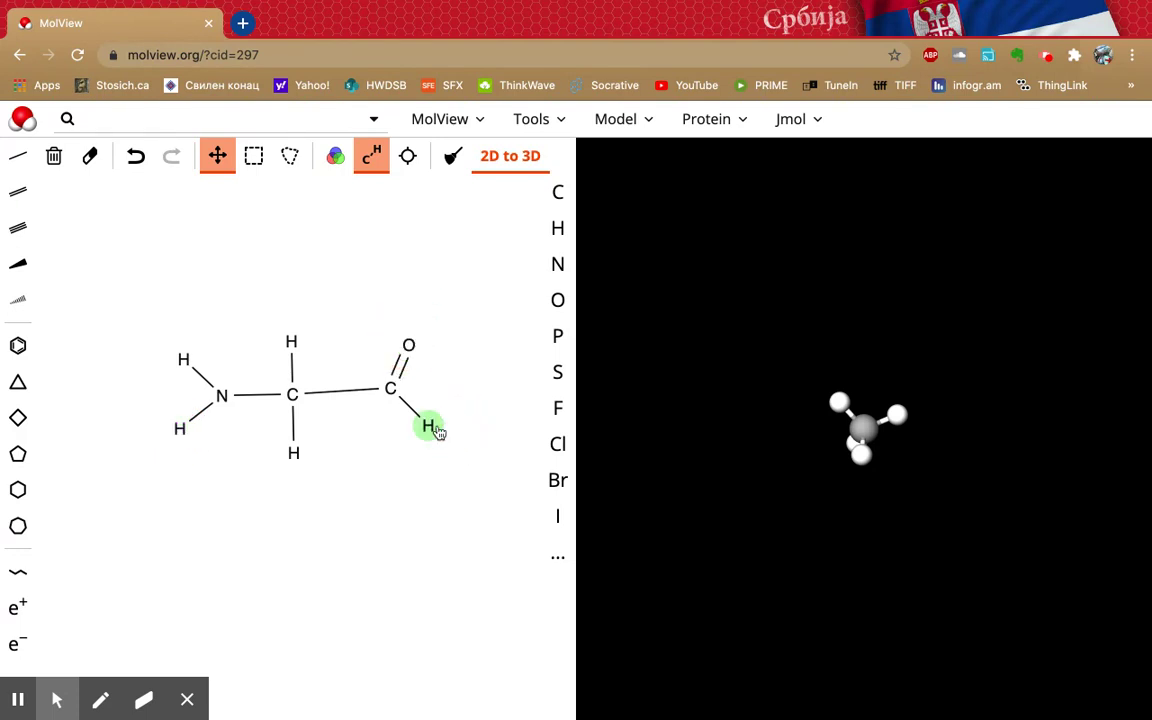
{"action": "left_click", "coordinate": [136, 156]}
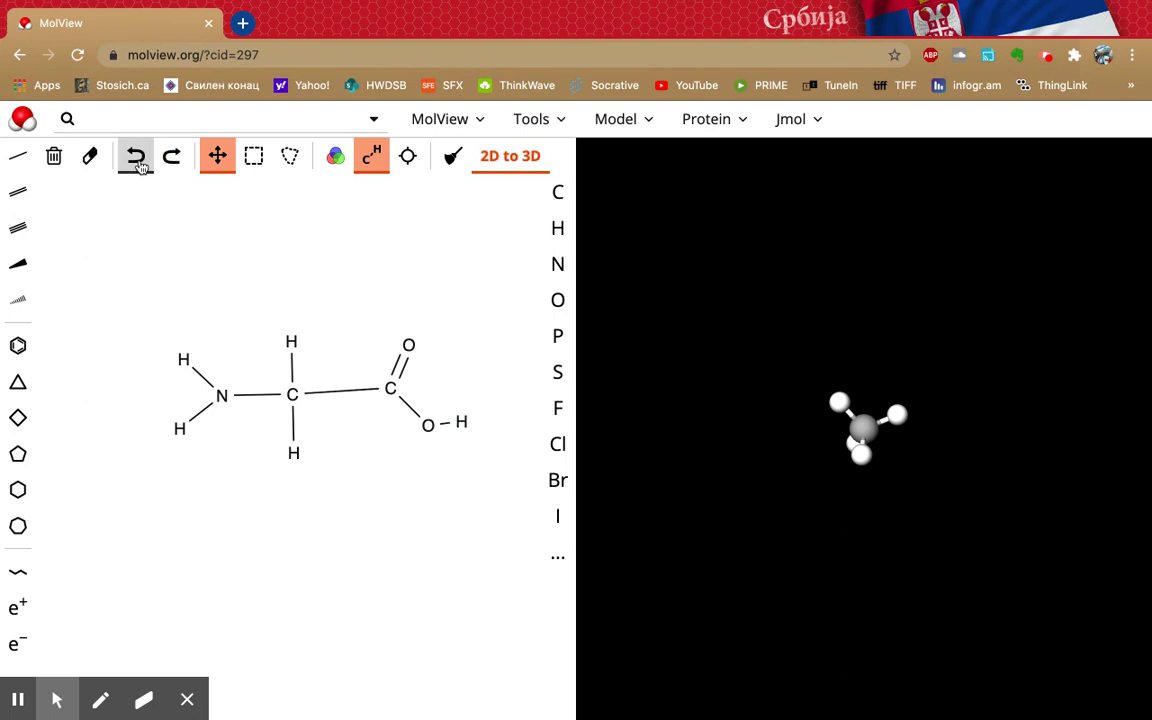
{"action": "left_click_drag", "start_coordinate": [462, 421], "coordinate": [416, 425]}
{"action": "left_click", "coordinate": [460, 430]}
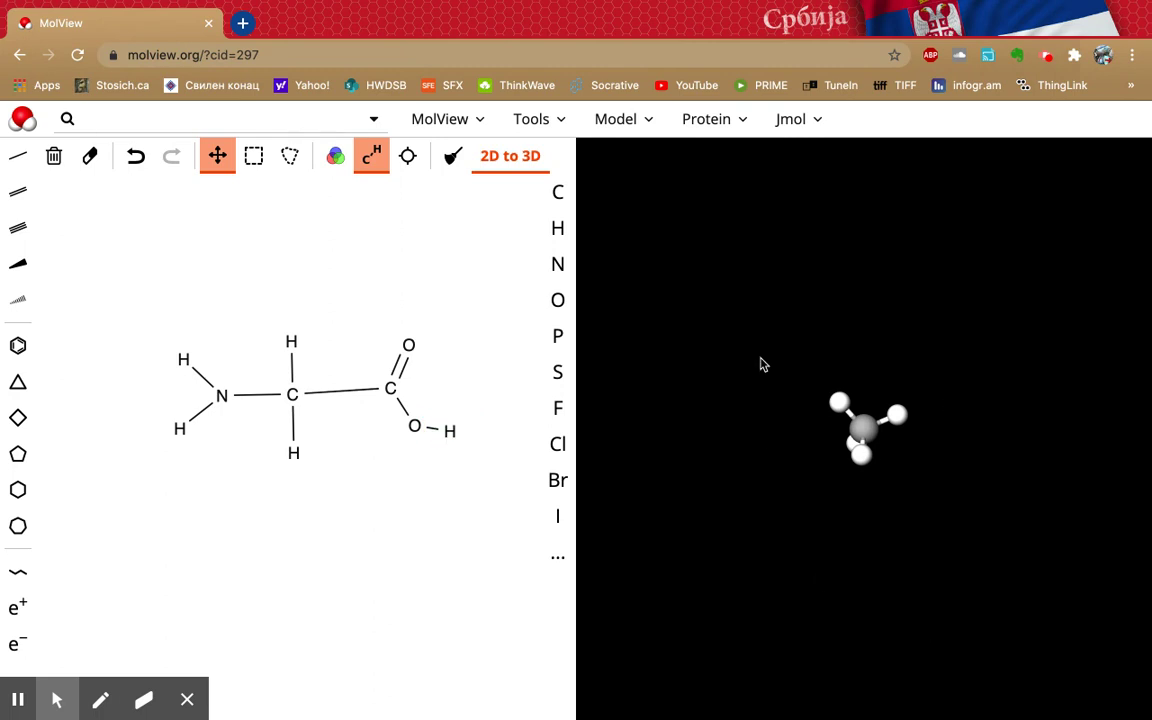
- Convert the glycine sketch into a 3D ball-and-stick model with '2D to 3D'
{"action": "left_click", "coordinate": [507, 165]}
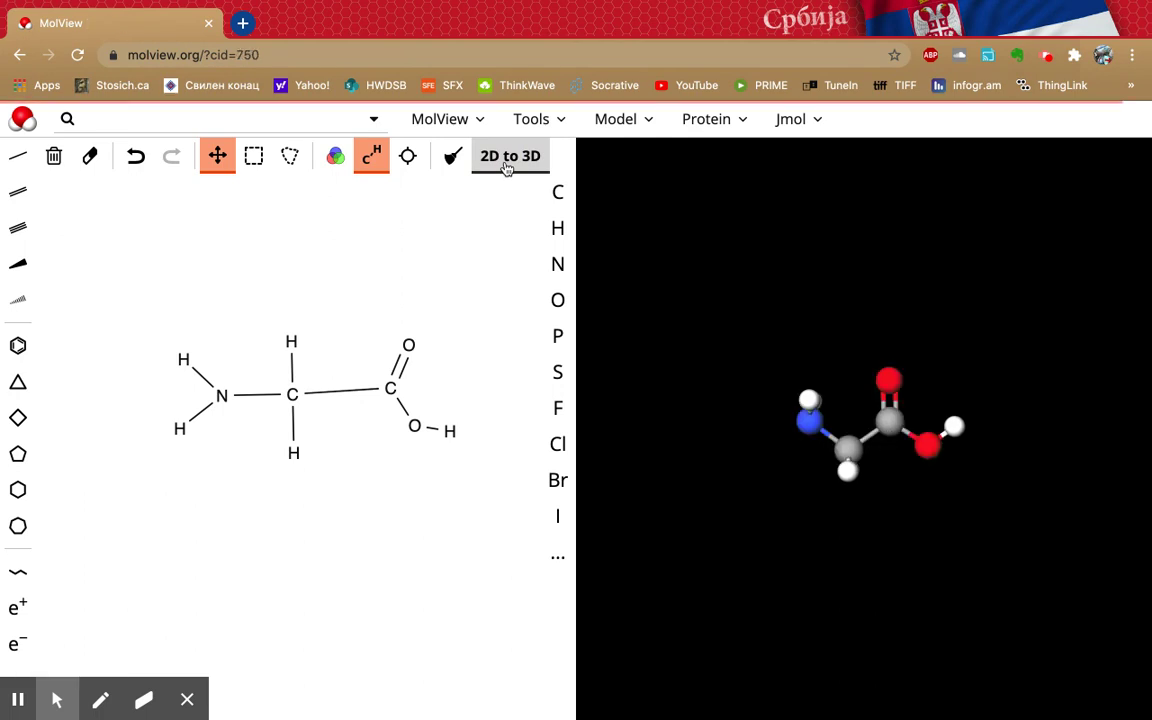